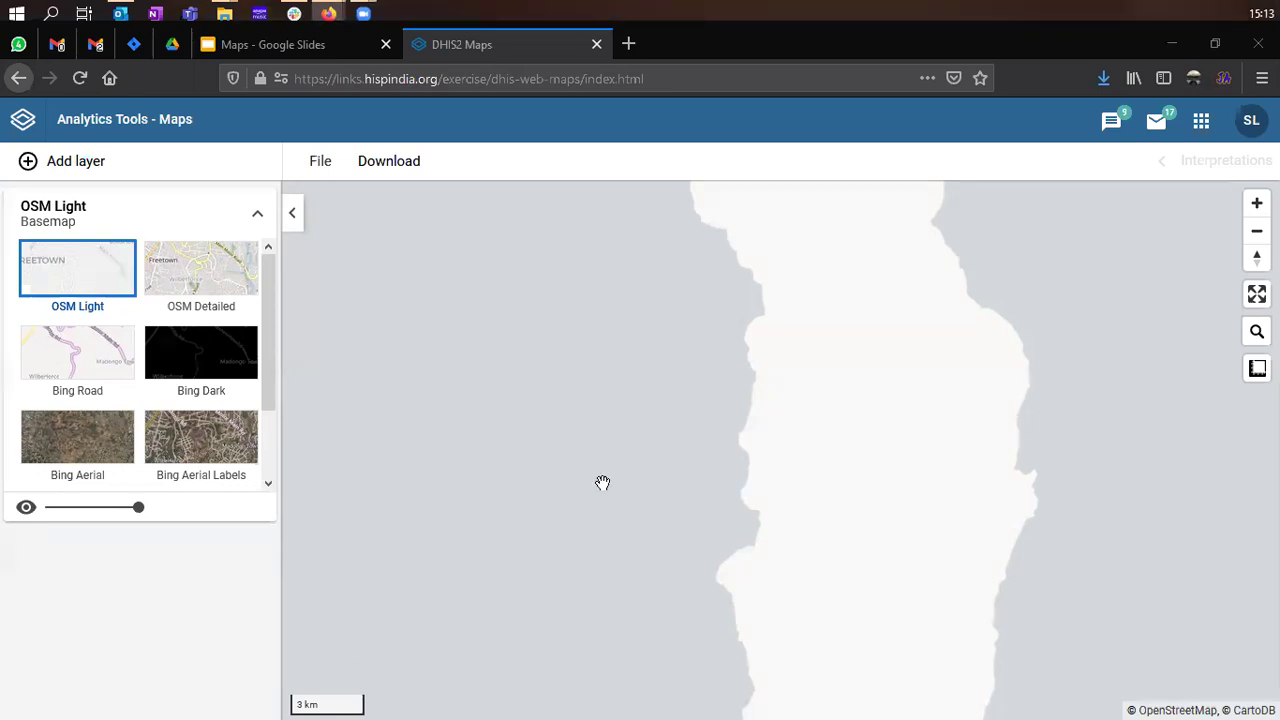
- Add a new Thematic layer and show its Style options
{"action": "left_click", "coordinate": [100, 163]}
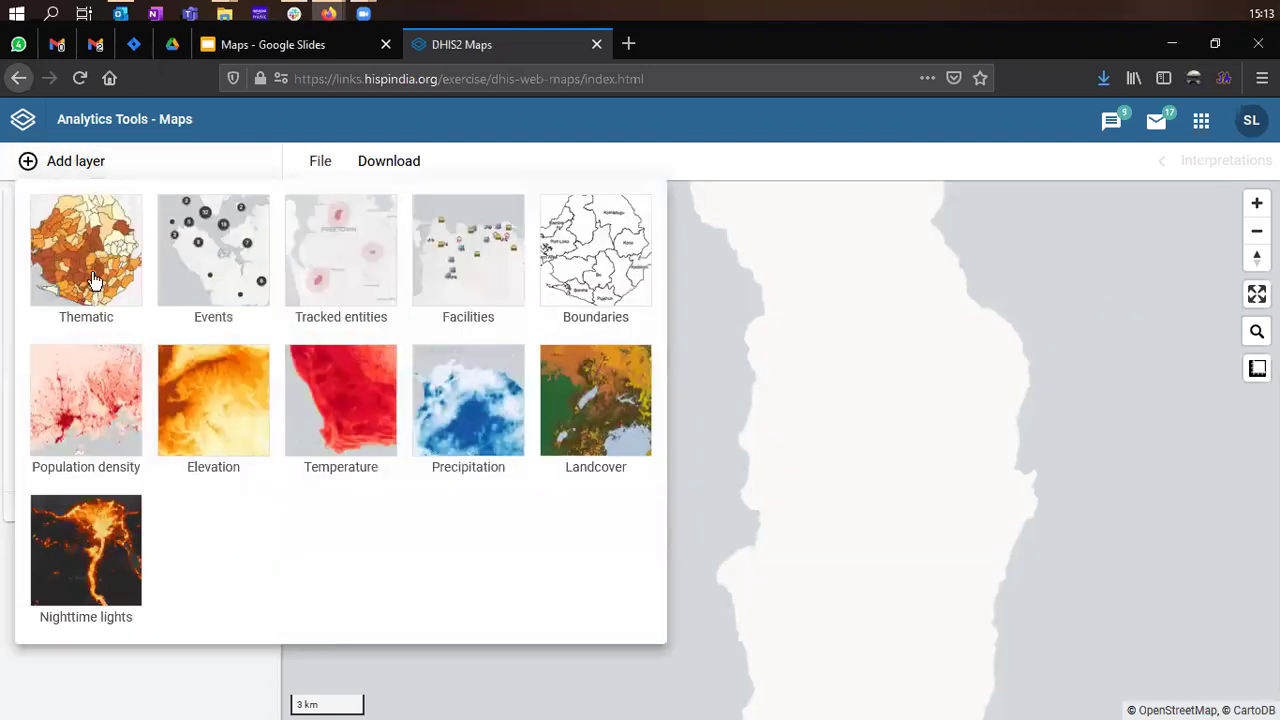
{"action": "left_click", "coordinate": [138, 312]}
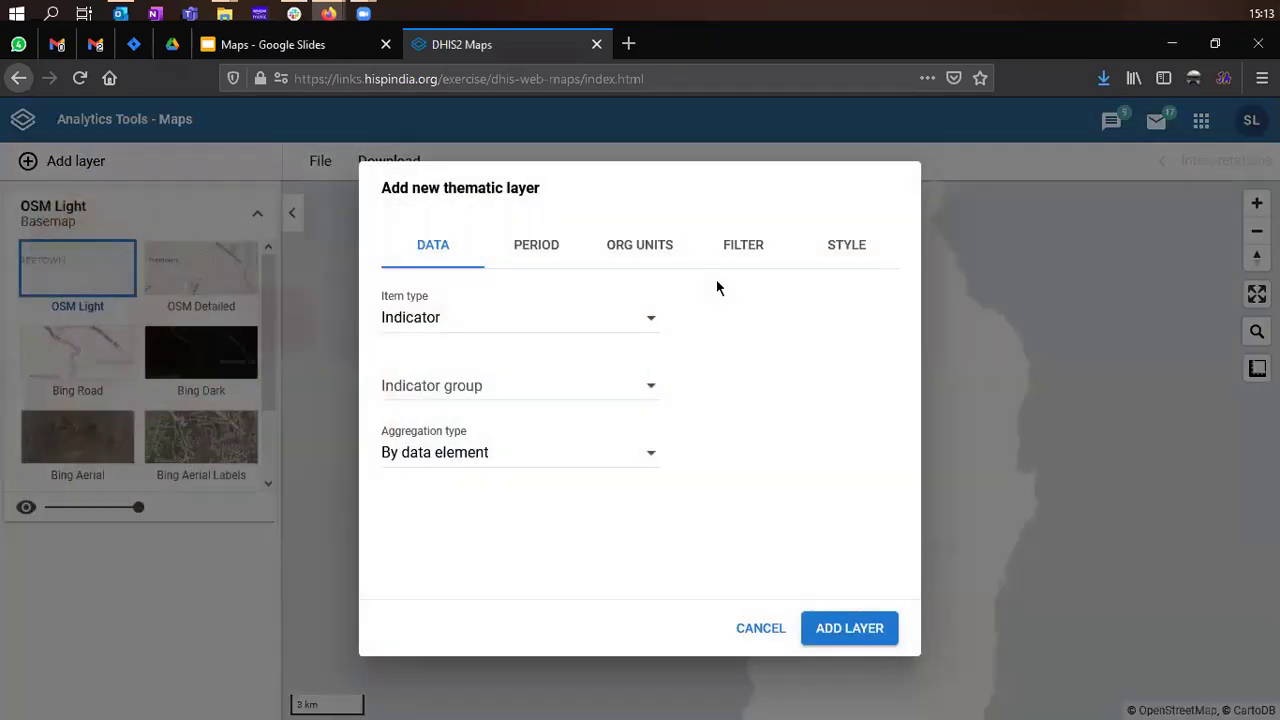
{"action": "left_click", "coordinate": [843, 250]}
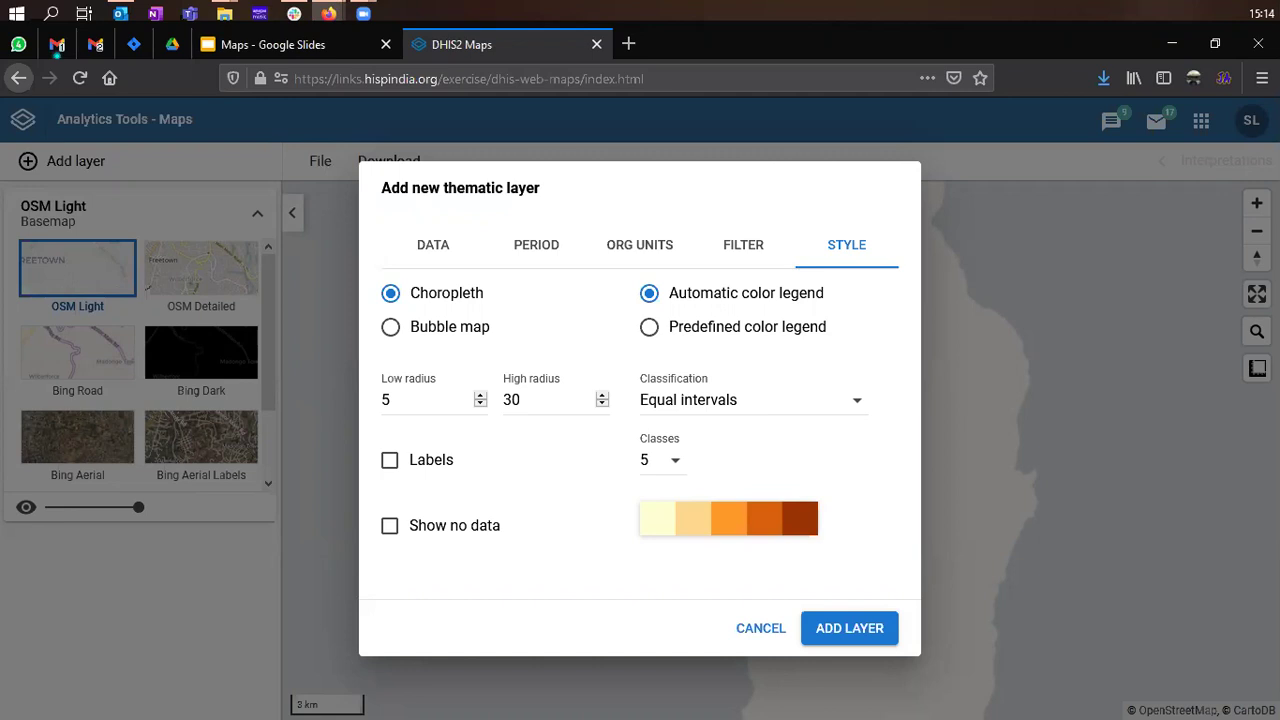
- Discard the unfinished thematic layer and briefly preview the Boundaries layer settings
{"action": "left_click", "coordinate": [760, 634]}
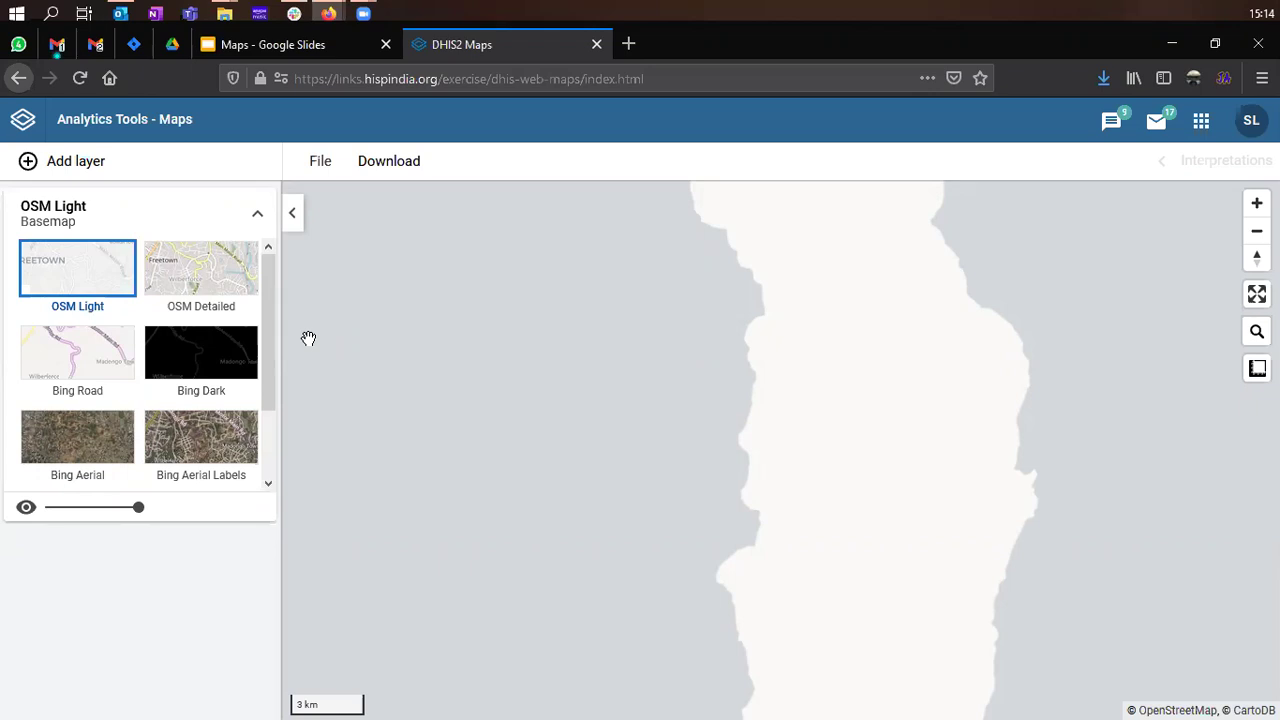
{"action": "left_click", "coordinate": [52, 170]}
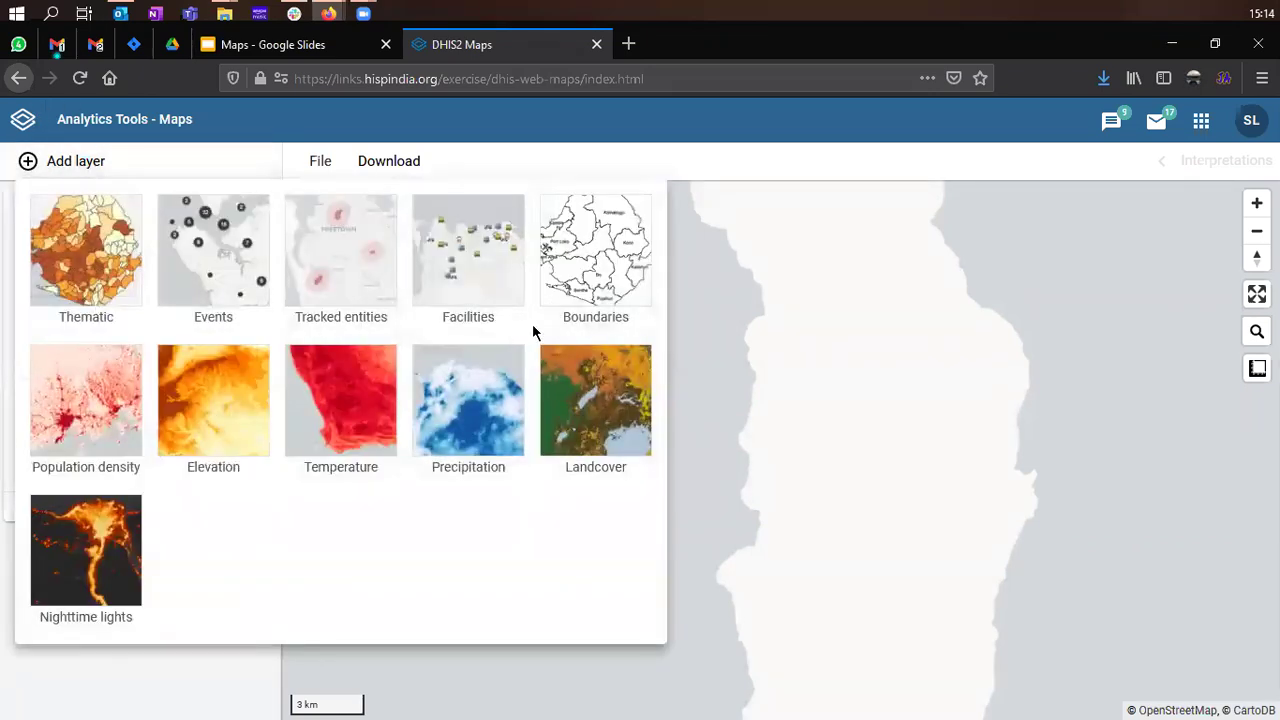
{"action": "left_click", "coordinate": [607, 290]}
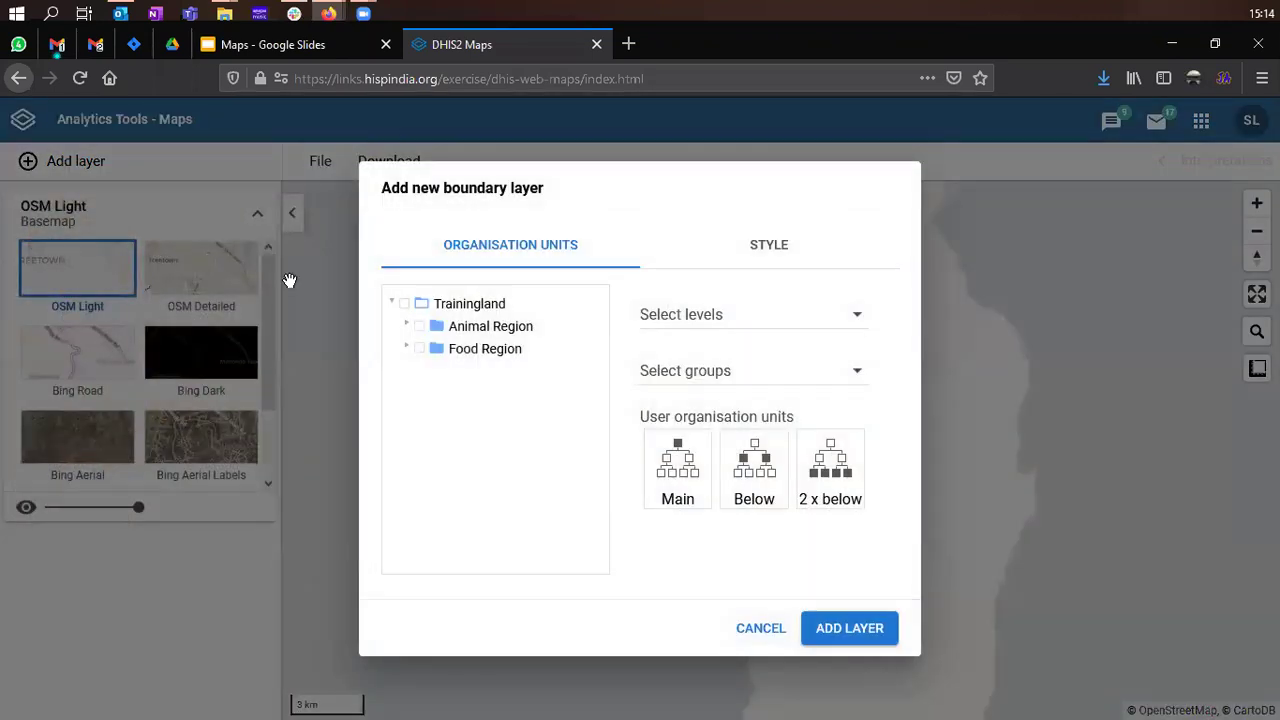
{"action": "left_click", "coordinate": [772, 625]}
- Start a fresh Thematic layer and bring up its indicator group list
{"action": "left_click", "coordinate": [76, 172]}
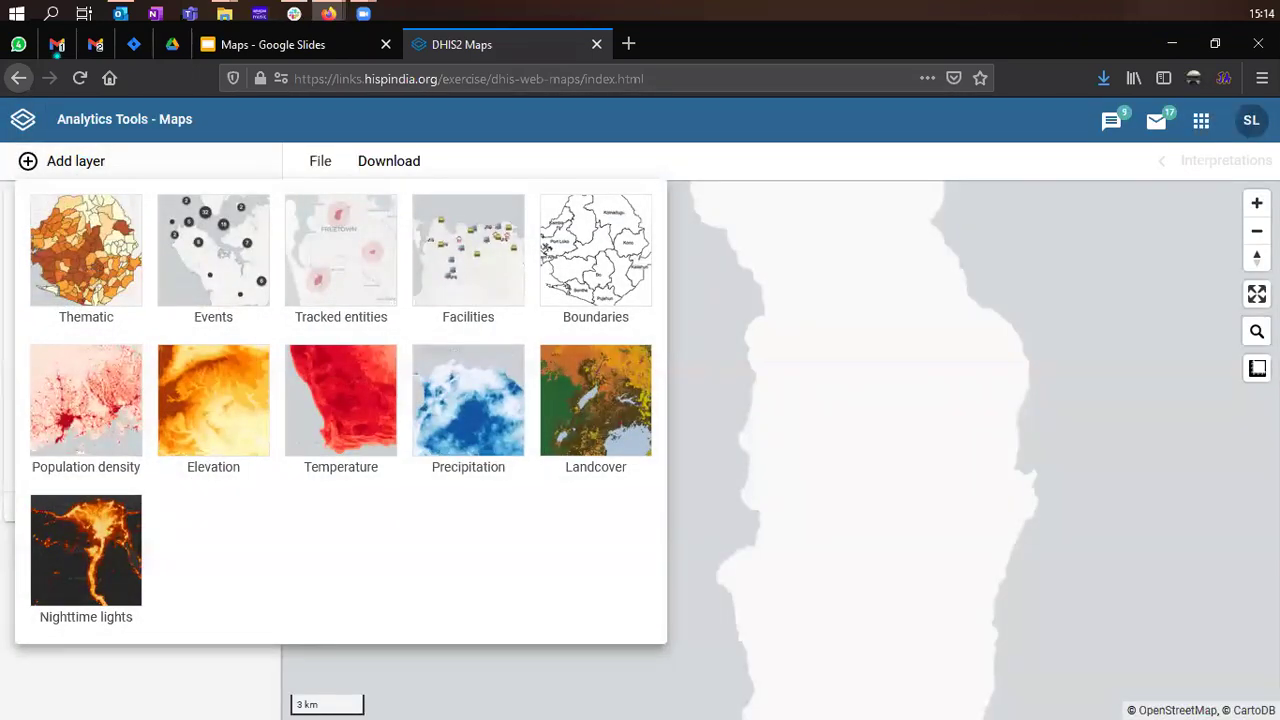
{"action": "left_click", "coordinate": [92, 262]}
{"action": "left_click", "coordinate": [442, 383]}
- Set the layer to EPI - BCG coverage (%) from Immunization - coverages for Last year
{"action": "left_click", "coordinate": [442, 385]}
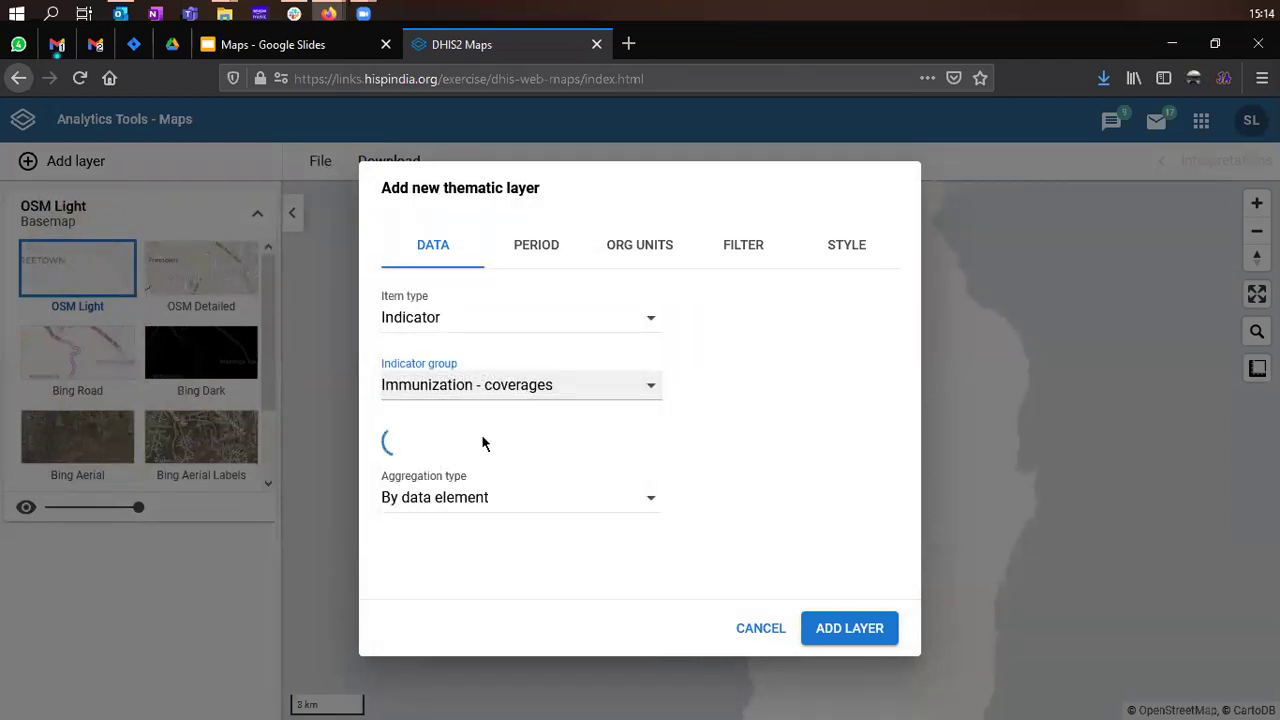
{"action": "left_click", "coordinate": [477, 468]}
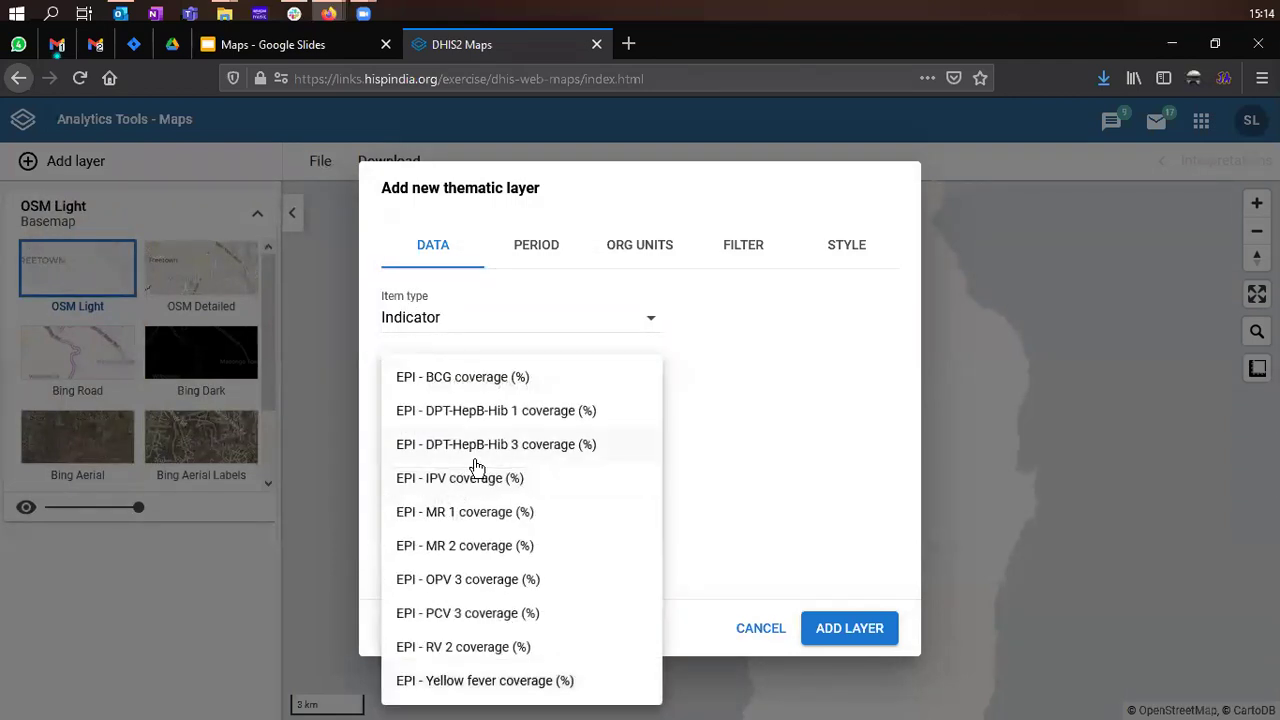
{"action": "left_click", "coordinate": [488, 380]}
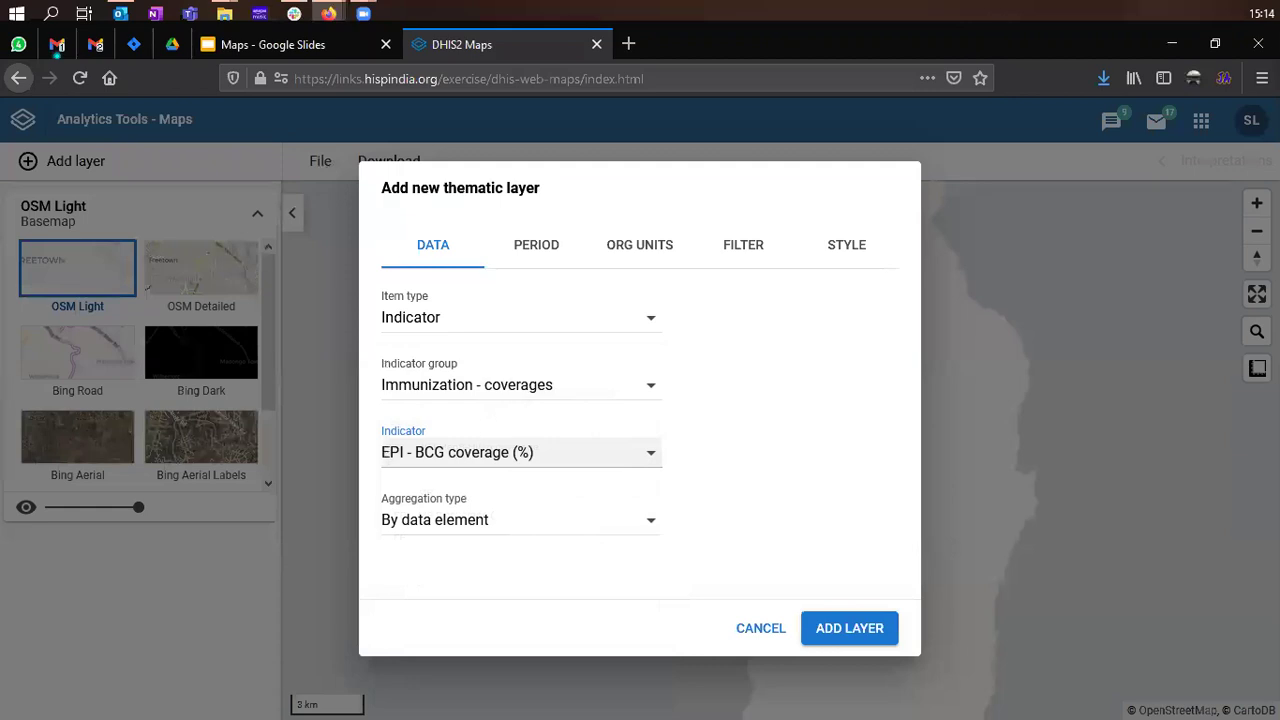
{"action": "left_click", "coordinate": [533, 249]}
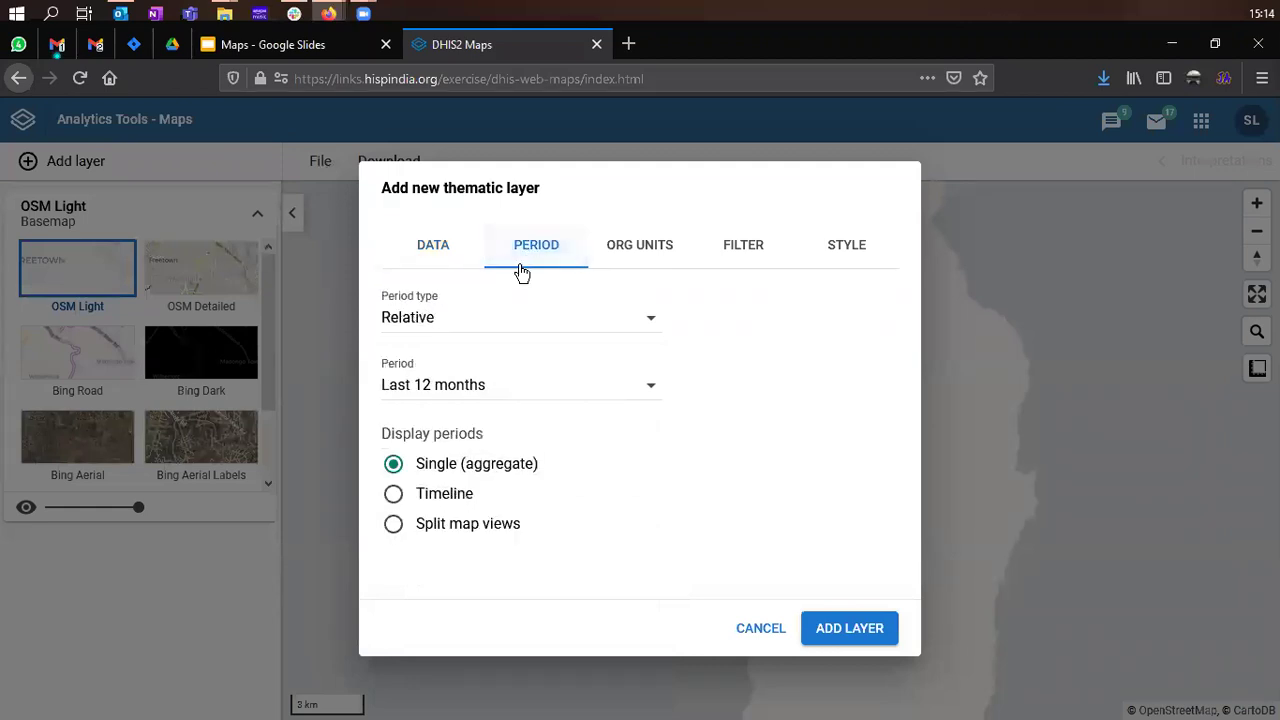
{"action": "left_click", "coordinate": [476, 385]}
{"action": "scroll", "coordinate": [472, 420], "scroll_direction": "down", "scroll_amount": 5}
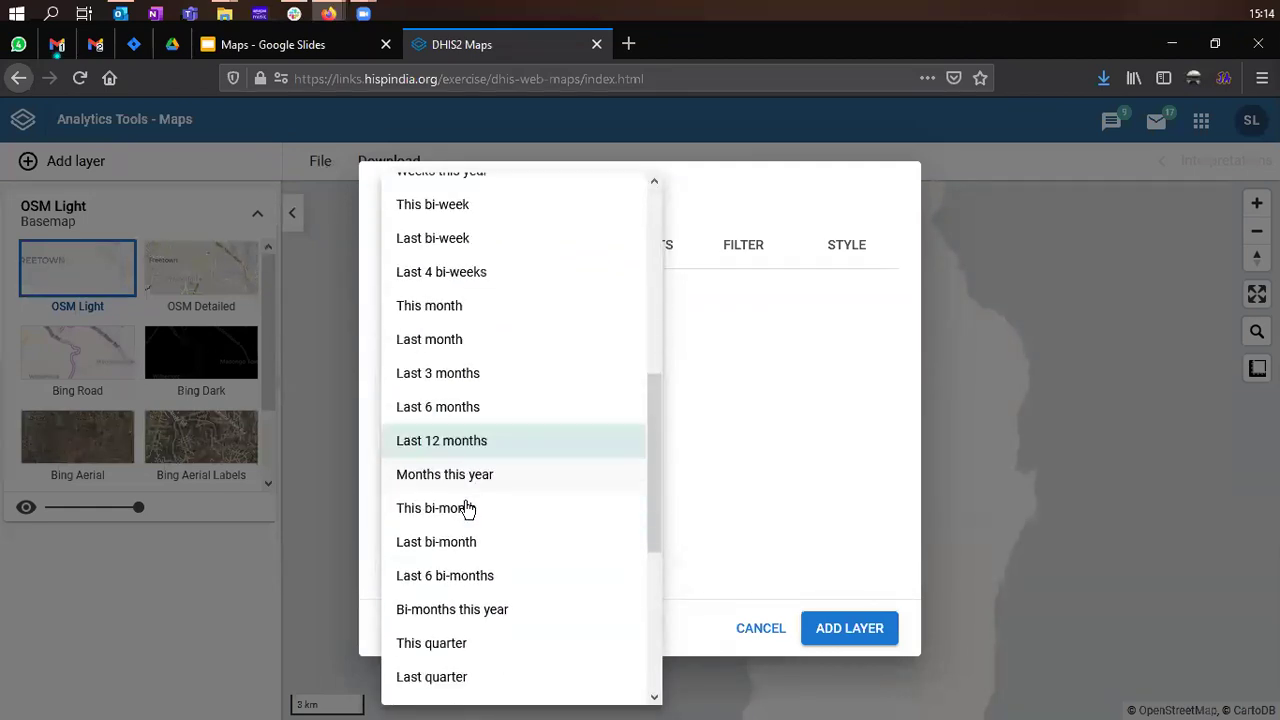
{"action": "scroll", "coordinate": [466, 520], "scroll_direction": "down", "scroll_amount": 3}
{"action": "left_click", "coordinate": [445, 628]}
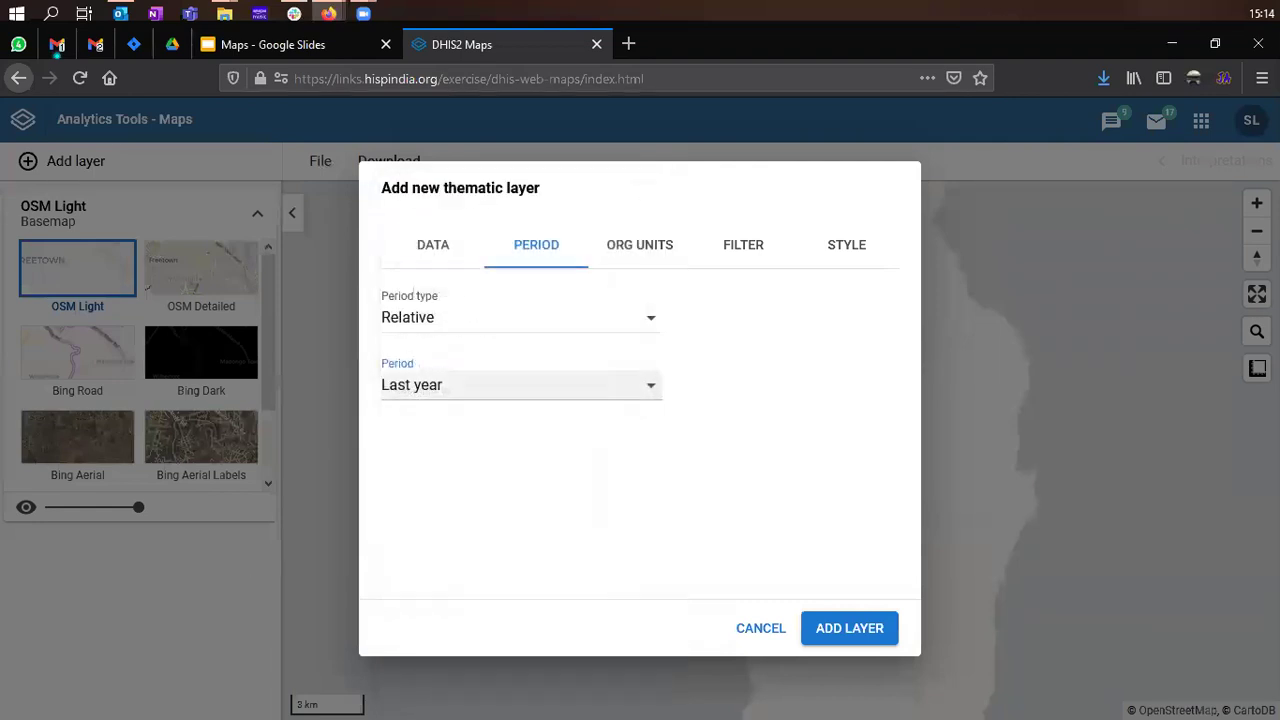
- Map Trainingland at District level only, then add the layer to the map
{"action": "left_click", "coordinate": [645, 245]}
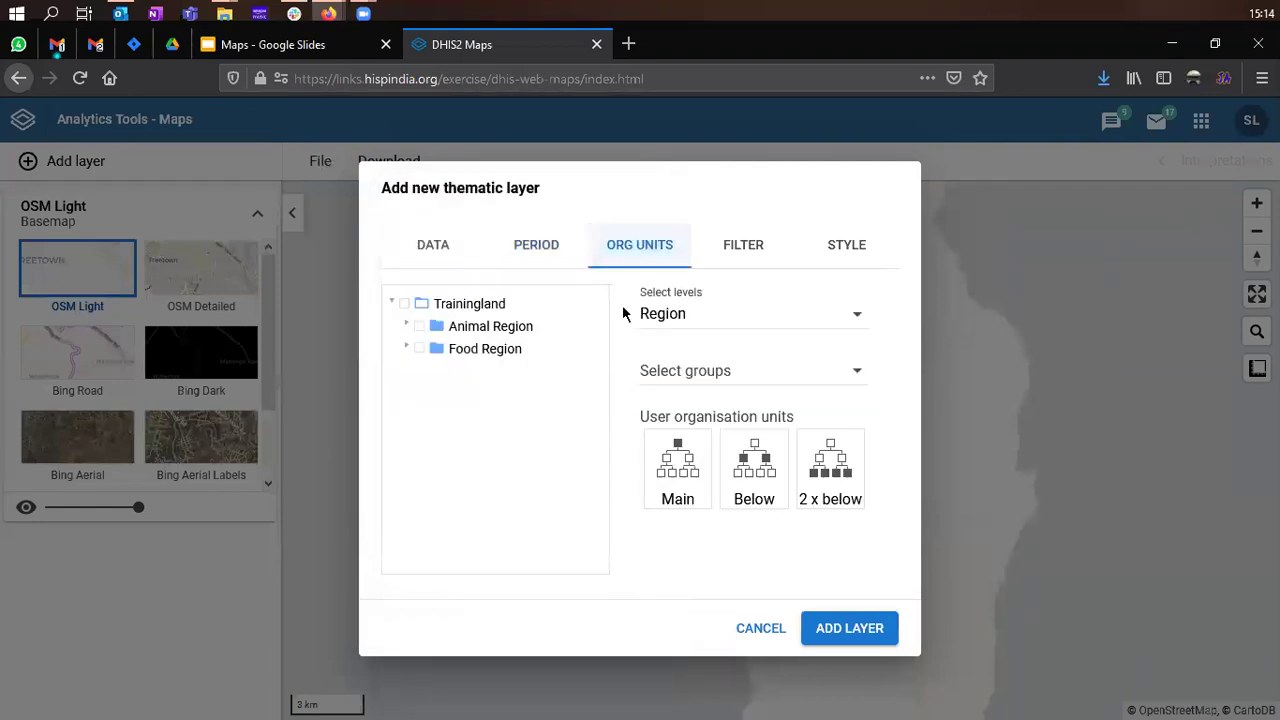
{"action": "left_click", "coordinate": [650, 318]}
{"action": "left_click", "coordinate": [480, 304]}
{"action": "left_click", "coordinate": [657, 320]}
{"action": "left_click", "coordinate": [688, 376]}
{"action": "left_click", "coordinate": [689, 352]}
{"action": "left_click", "coordinate": [671, 581]}
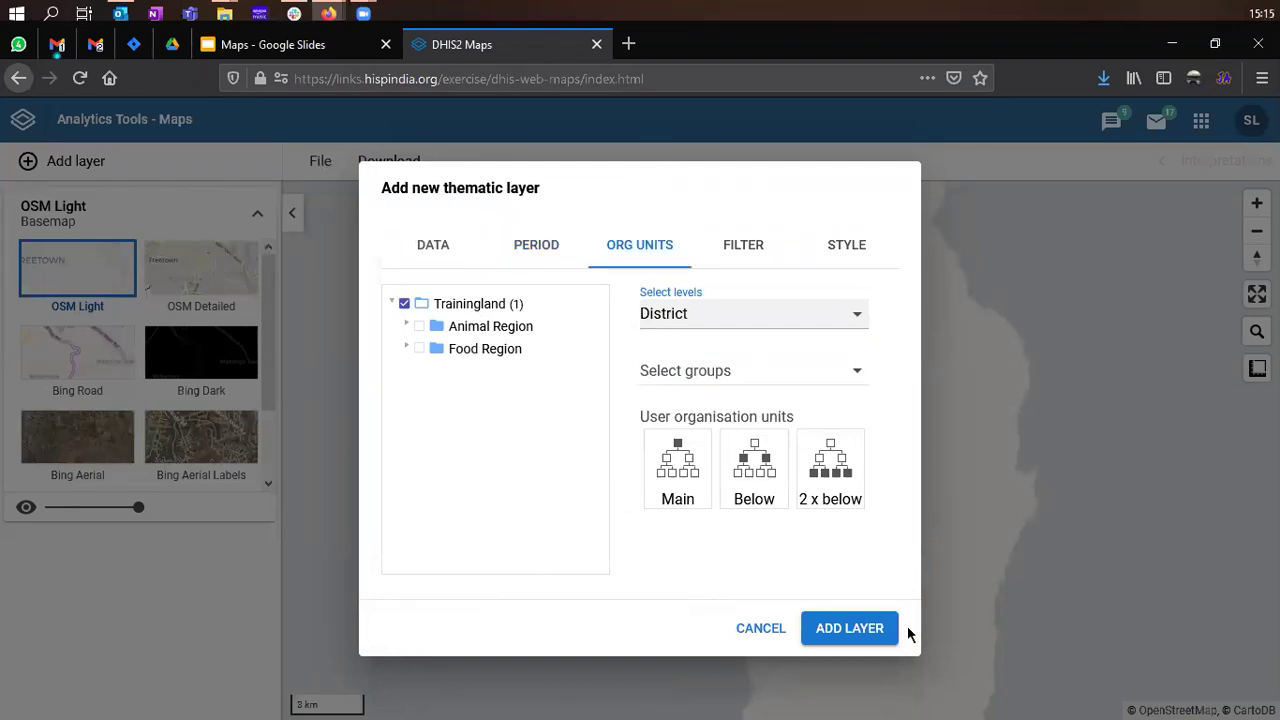
{"action": "left_click", "coordinate": [869, 634]}
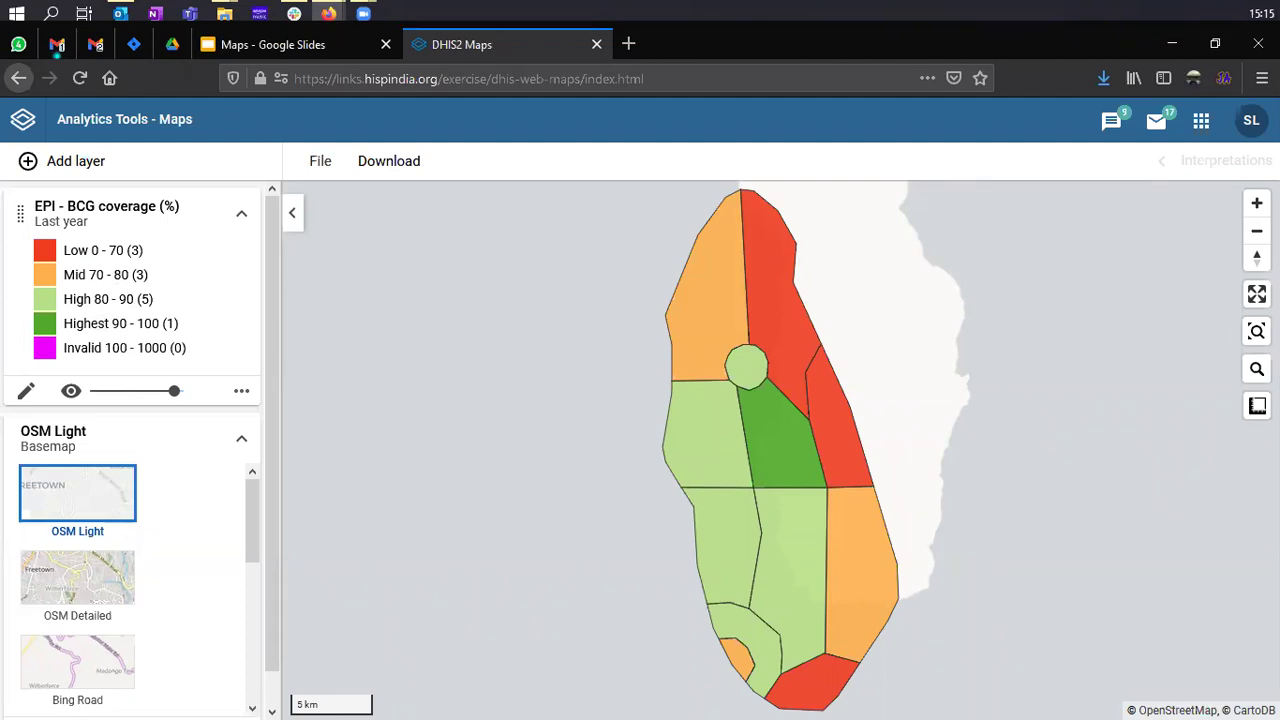
- After the BCG district choropleth renders, open the layer's edit settings
{"action": "left_click", "coordinate": [25, 391]}
{"action": "left_click", "coordinate": [812, 262]}
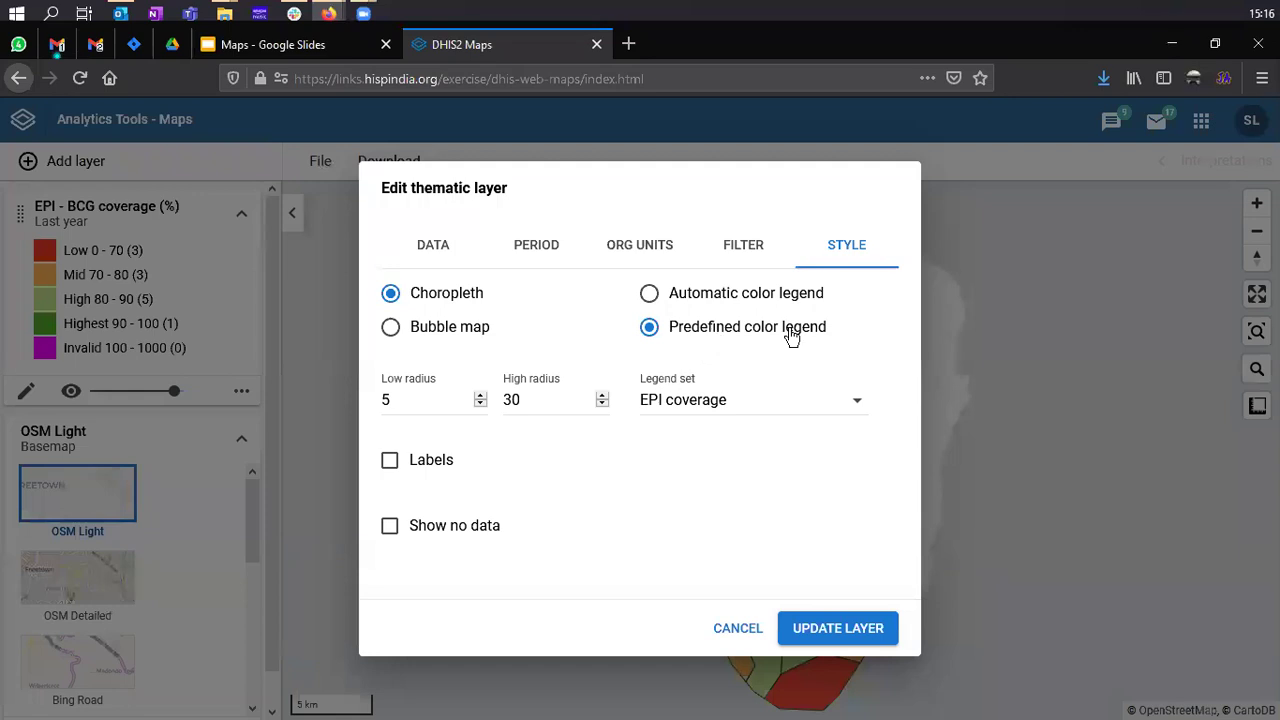
{"action": "left_click", "coordinate": [435, 266]}
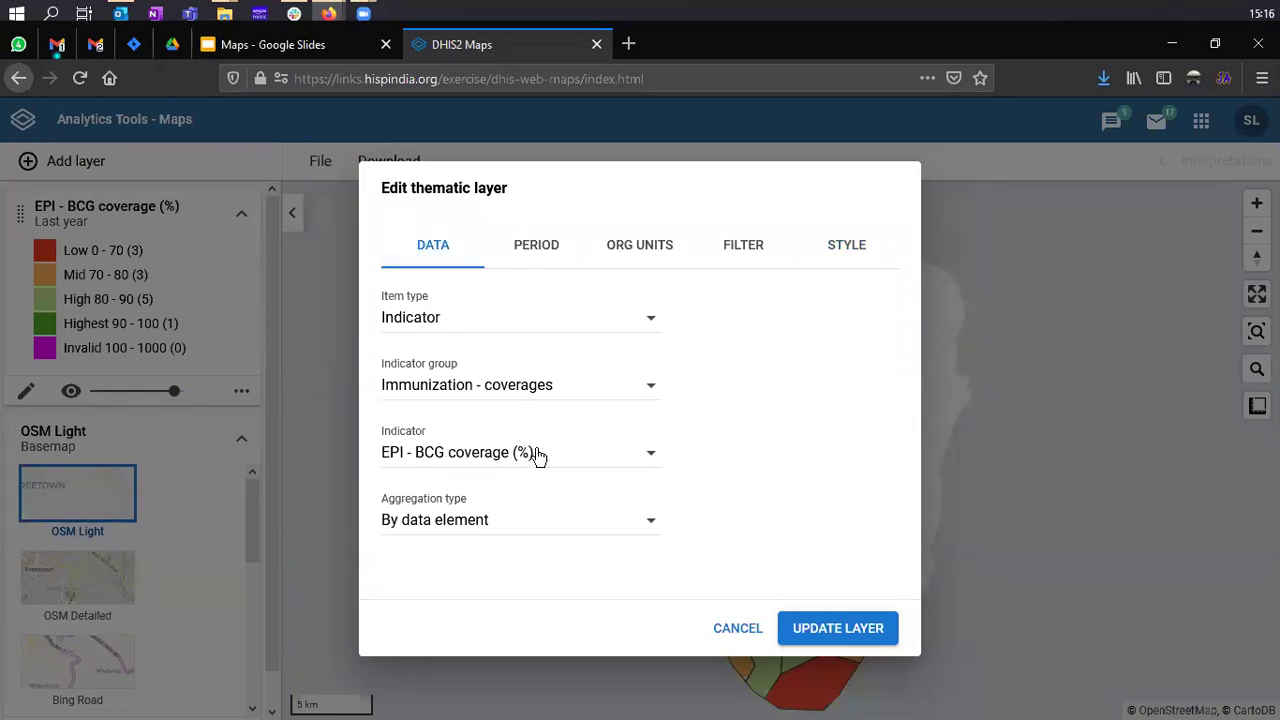
{"action": "left_click", "coordinate": [845, 252]}
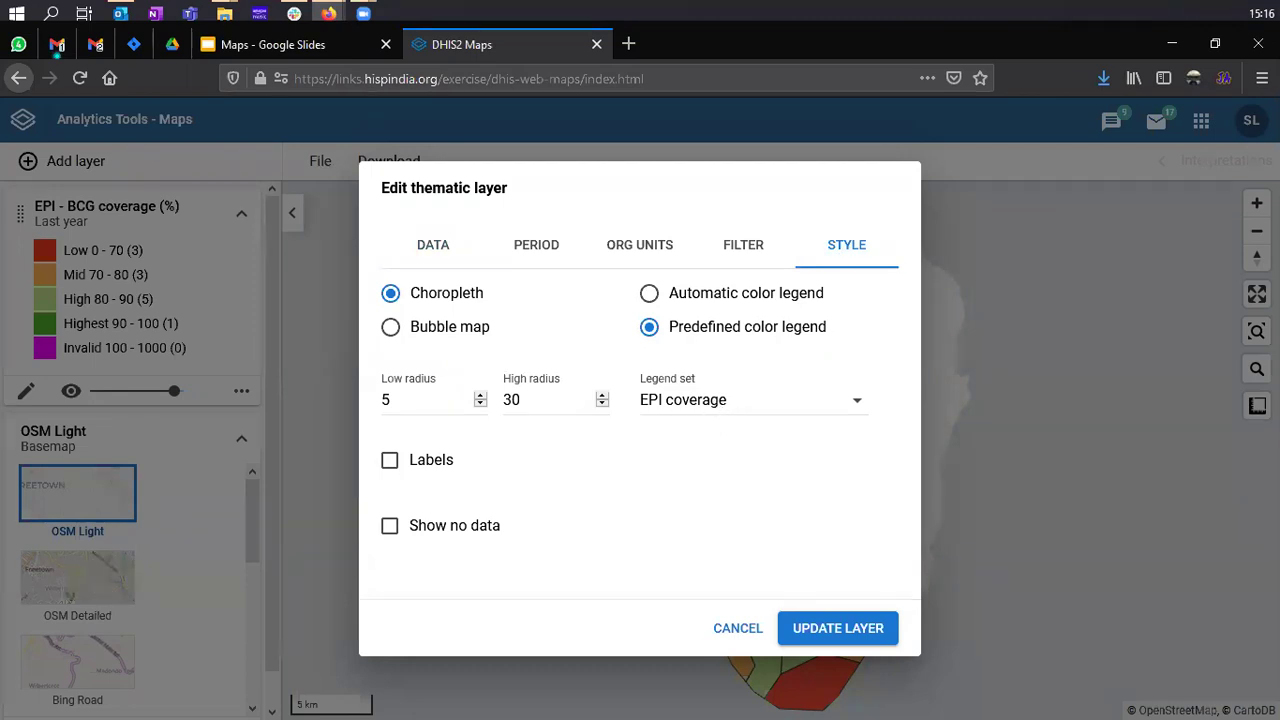
{"action": "left_click", "coordinate": [742, 632]}
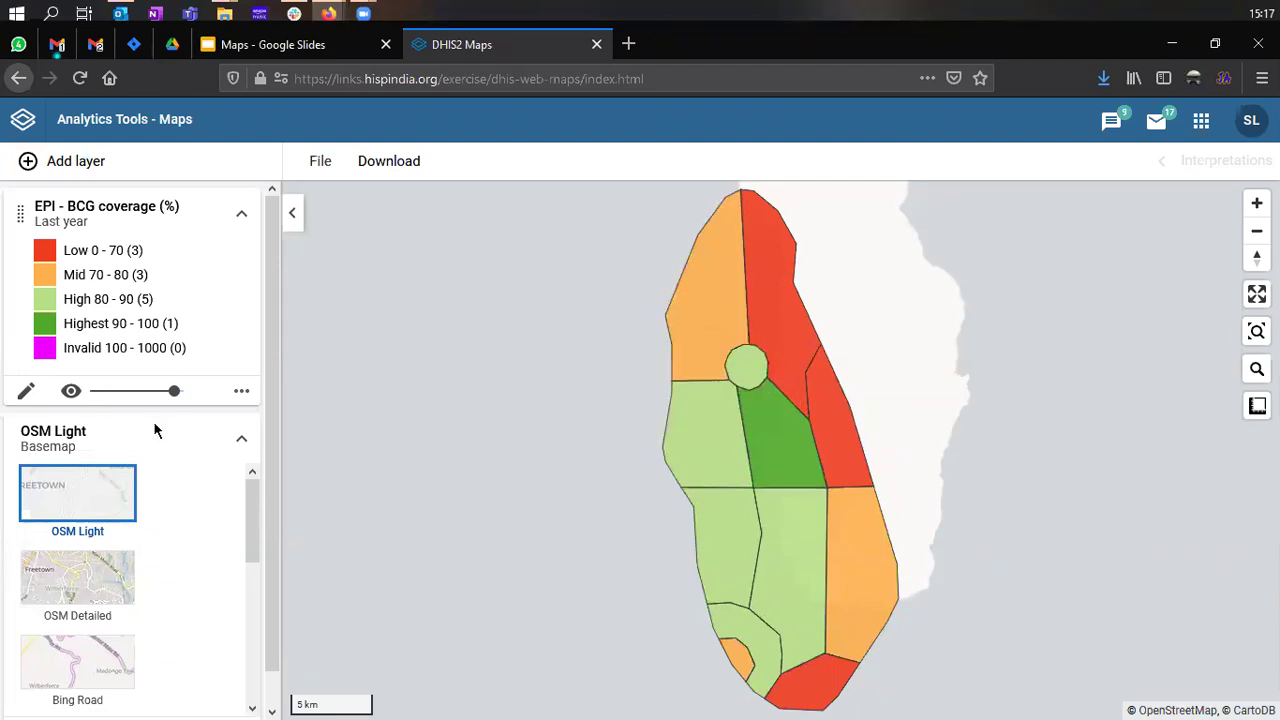
- Tick Labels in the BCG layer's Style settings and update the layer
{"action": "left_click", "coordinate": [27, 391]}
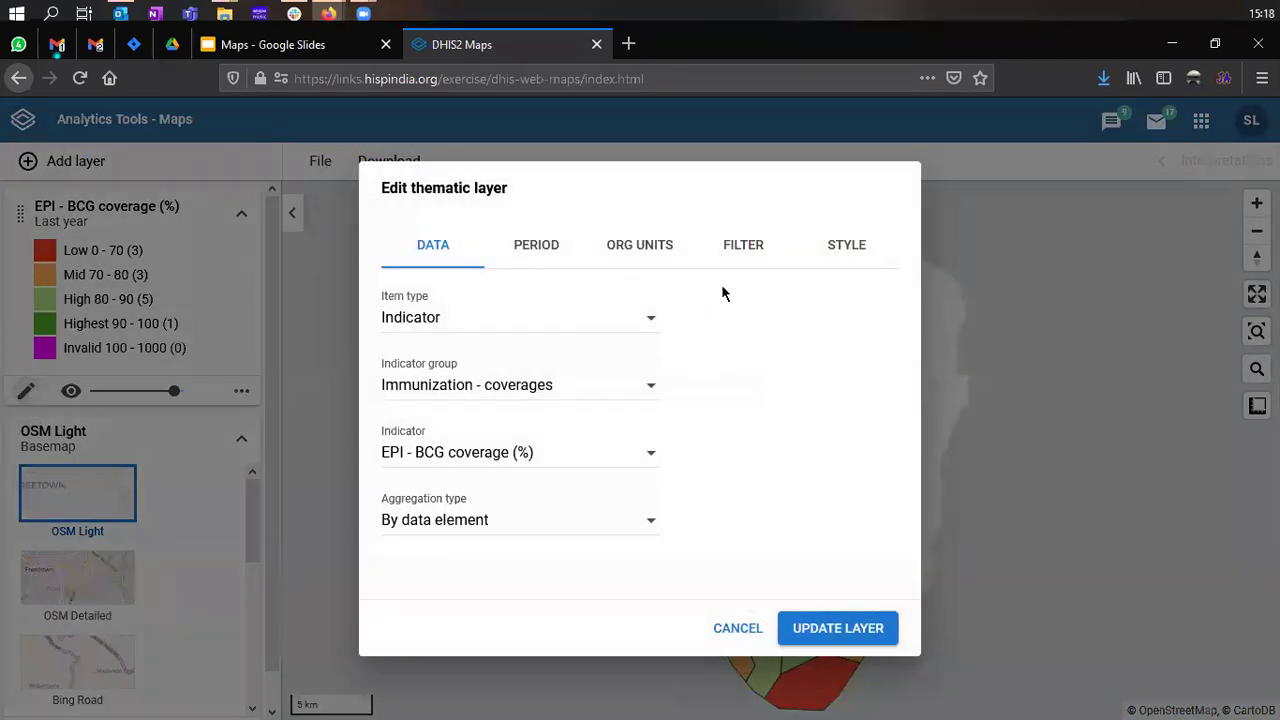
{"action": "left_click", "coordinate": [826, 259]}
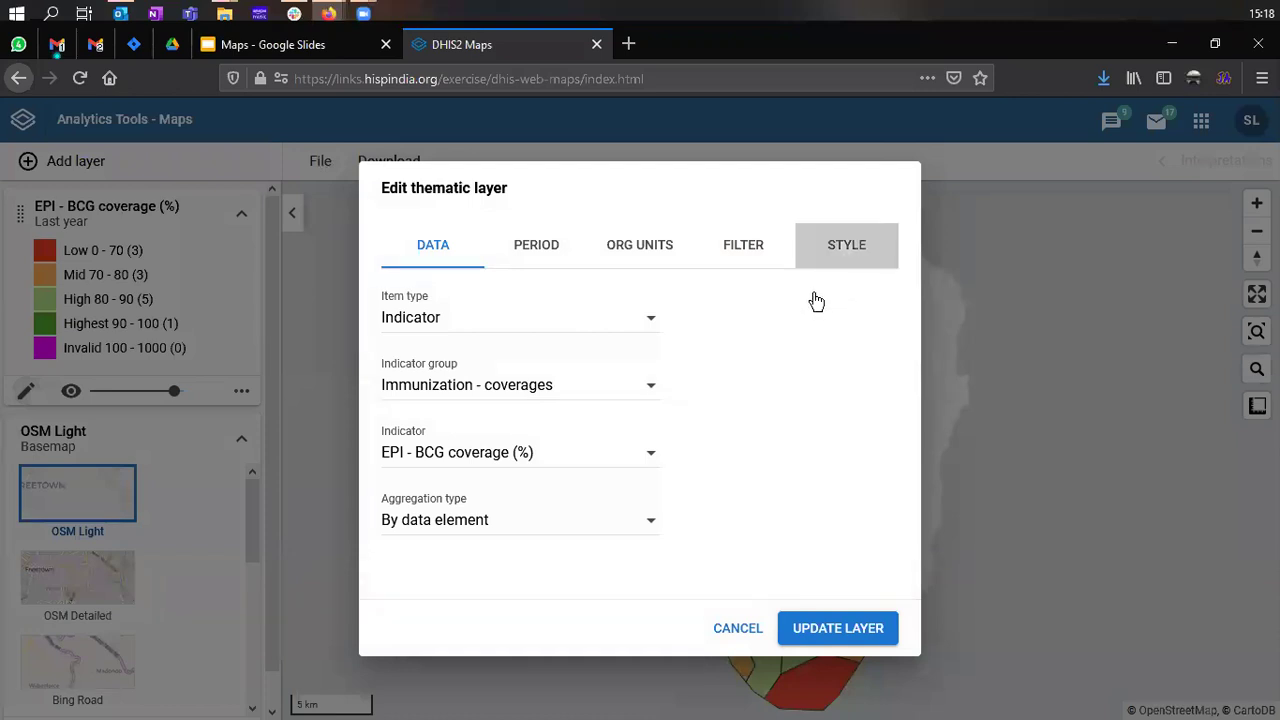
{"action": "left_click", "coordinate": [437, 468]}
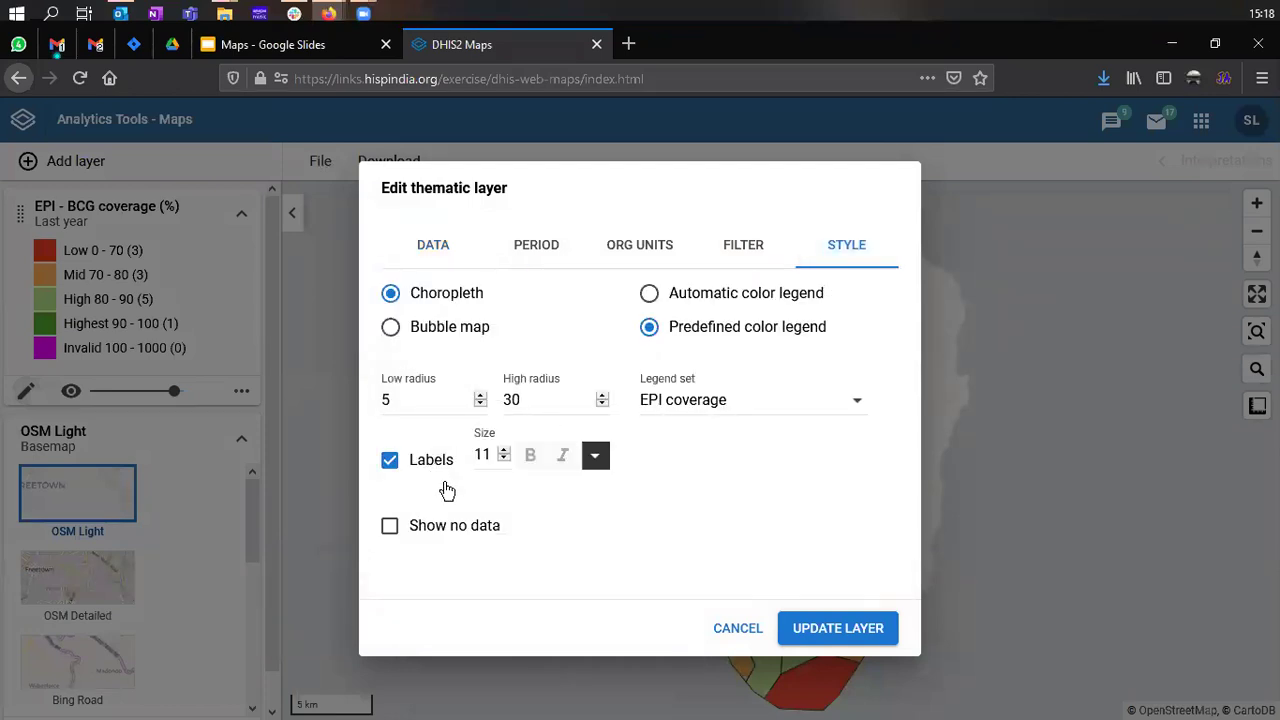
{"action": "left_click", "coordinate": [829, 638]}
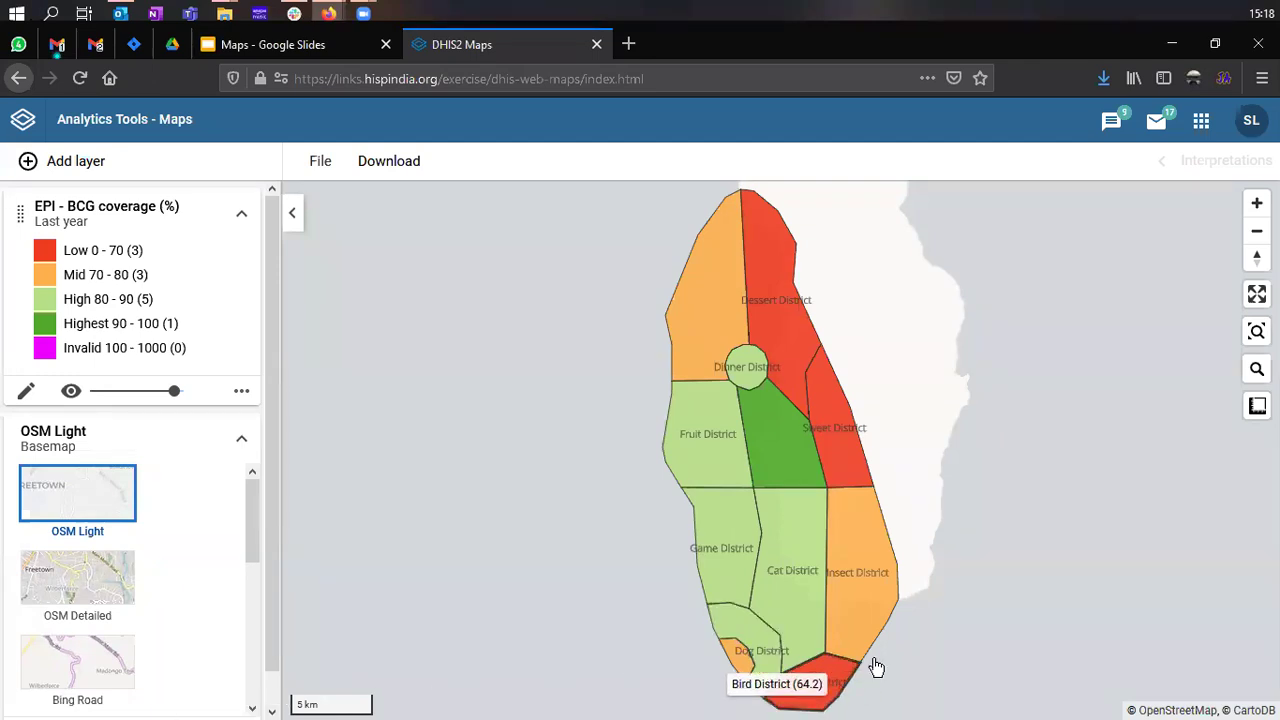
- Zoom and pan the map until Bird District at the southern tip fills the view
{"action": "scroll", "coordinate": [940, 576], "scroll_direction": "down", "scroll_amount": 2}
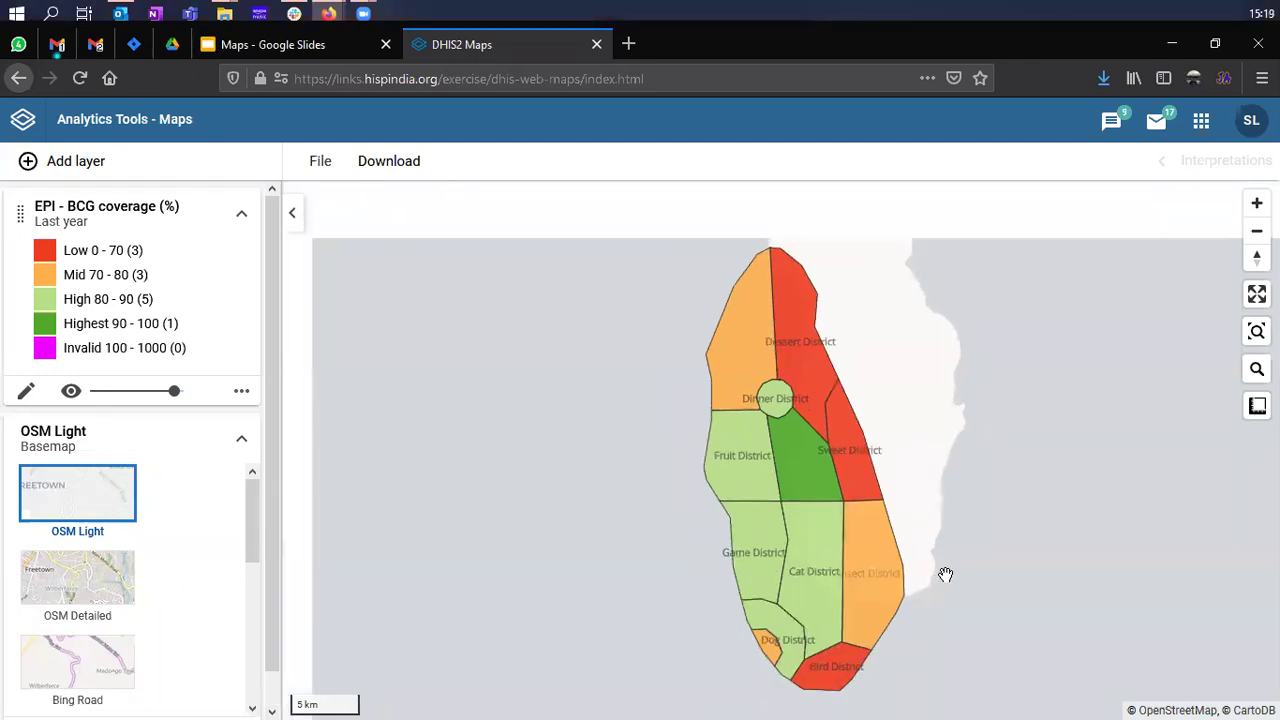
{"action": "scroll", "coordinate": [915, 540], "scroll_direction": "up", "scroll_amount": 1}
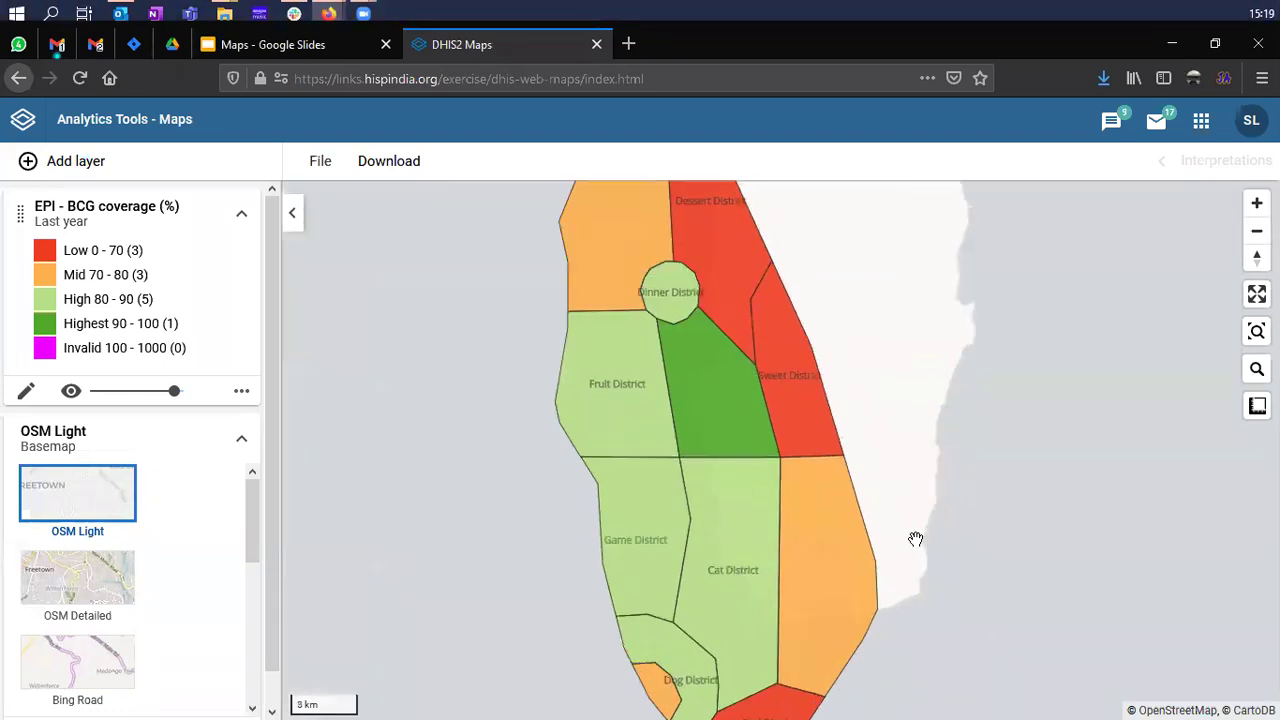
{"action": "left_click_drag", "start_coordinate": [923, 517], "coordinate": [909, 357]}
{"action": "scroll", "coordinate": [911, 354], "scroll_direction": "up", "scroll_amount": 1}
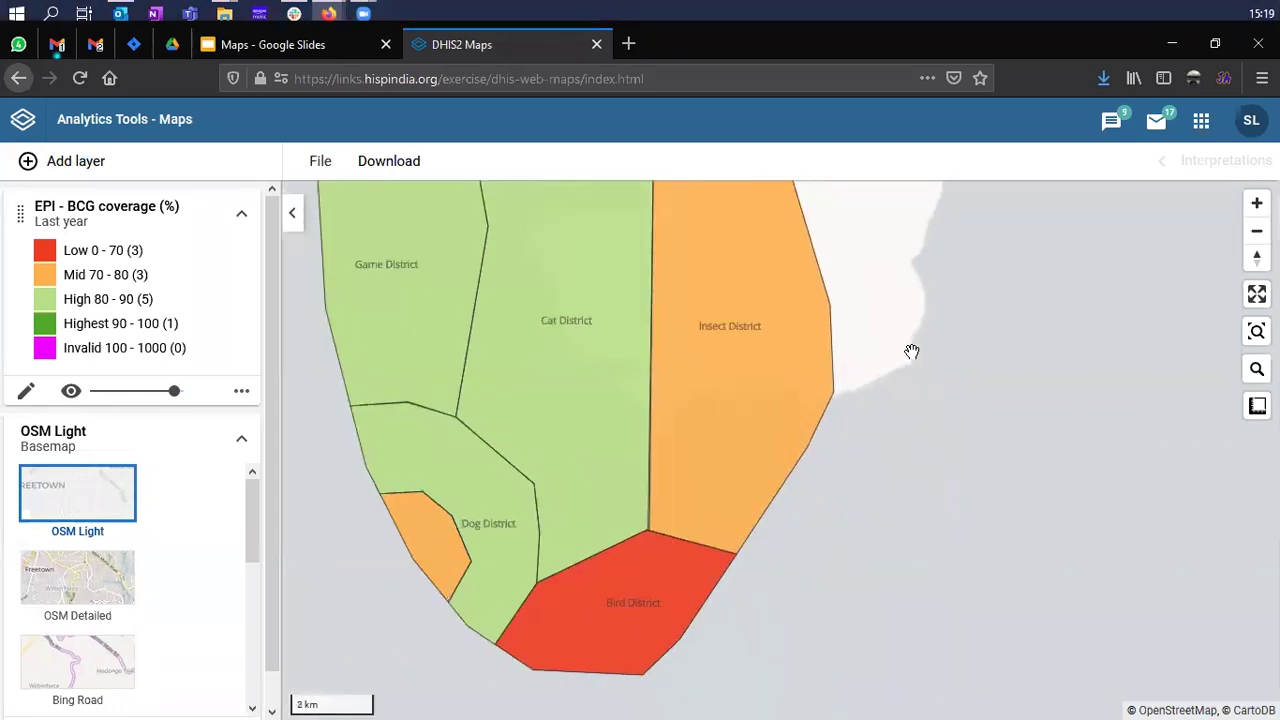
{"action": "scroll", "coordinate": [911, 352], "scroll_direction": "up", "scroll_amount": 1}
{"action": "left_click_drag", "start_coordinate": [854, 506], "coordinate": [985, 311]}
{"action": "mouse_move", "coordinate": [532, 547]}
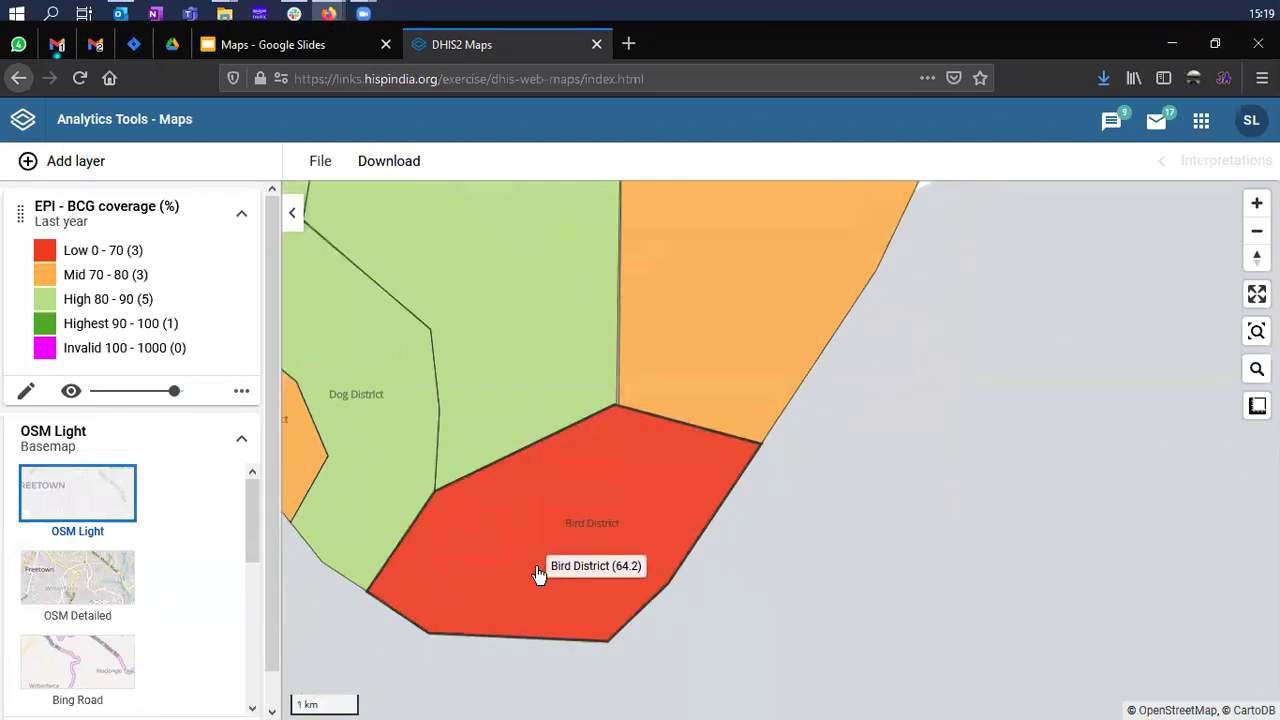
- Show Bird District's information, switching the period to 2020, 2019, then back to 2021
{"action": "right_click", "coordinate": [552, 555]}
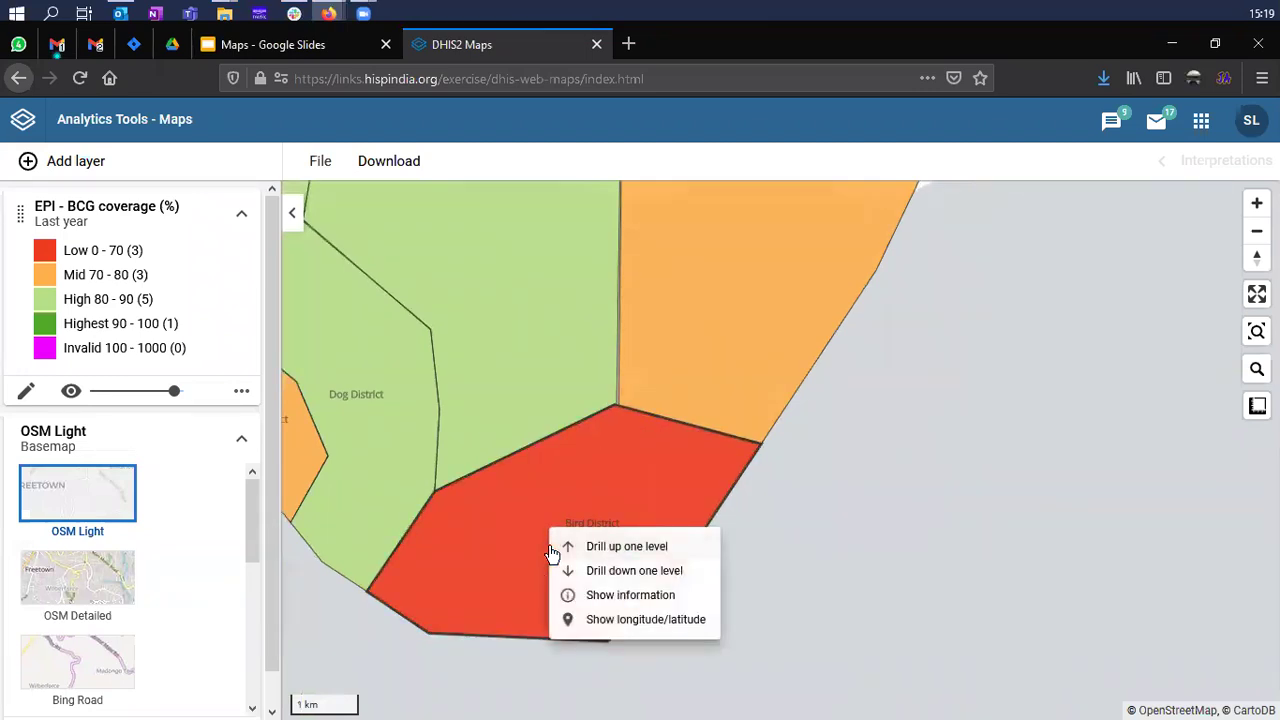
{"action": "left_click", "coordinate": [627, 604]}
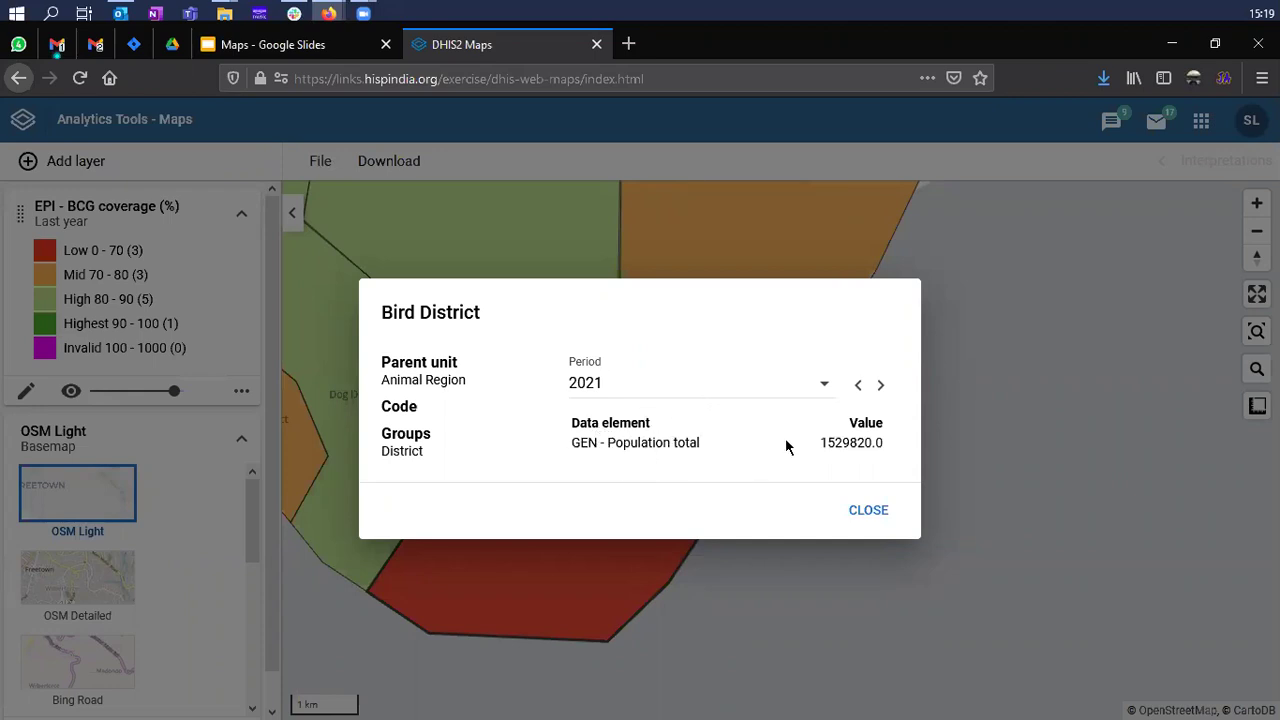
{"action": "left_click", "coordinate": [655, 389]}
{"action": "left_click", "coordinate": [624, 410]}
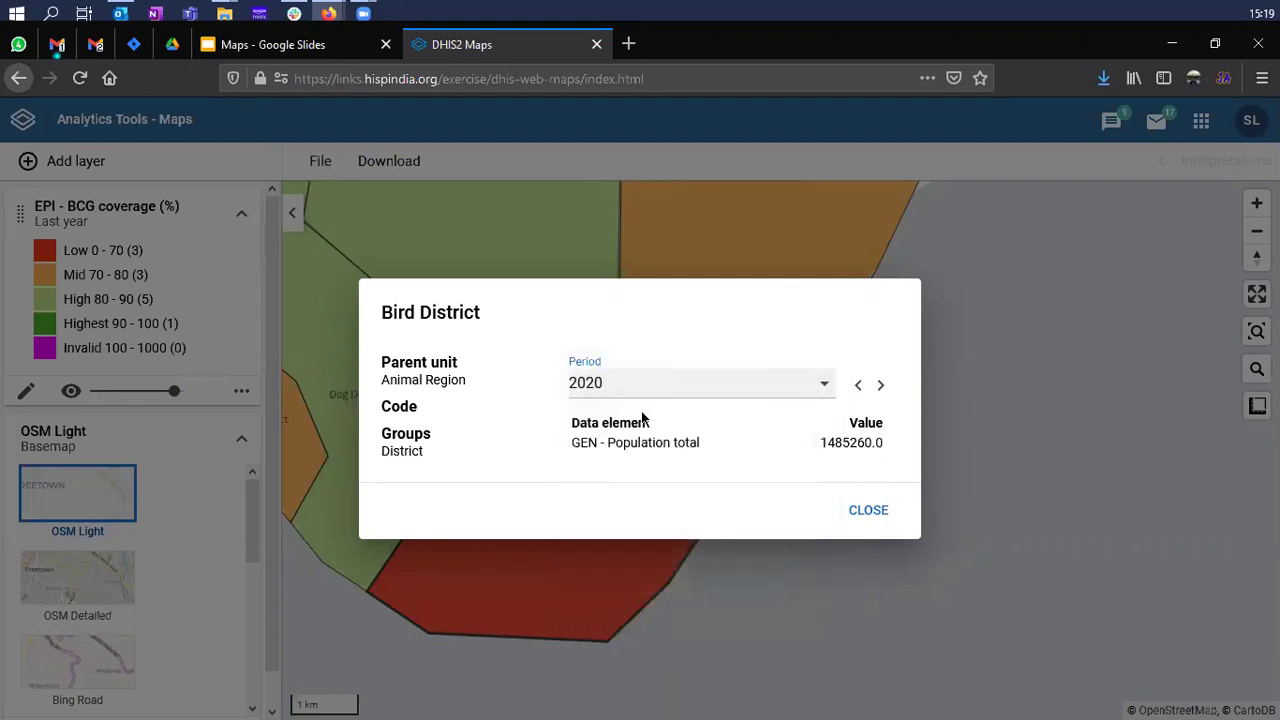
{"action": "left_click", "coordinate": [622, 395]}
{"action": "left_click", "coordinate": [614, 443]}
{"action": "left_click", "coordinate": [617, 392]}
{"action": "left_click", "coordinate": [617, 374]}
- Close Bird District's details and drill down one level to its health facility points
{"action": "left_click", "coordinate": [864, 511]}
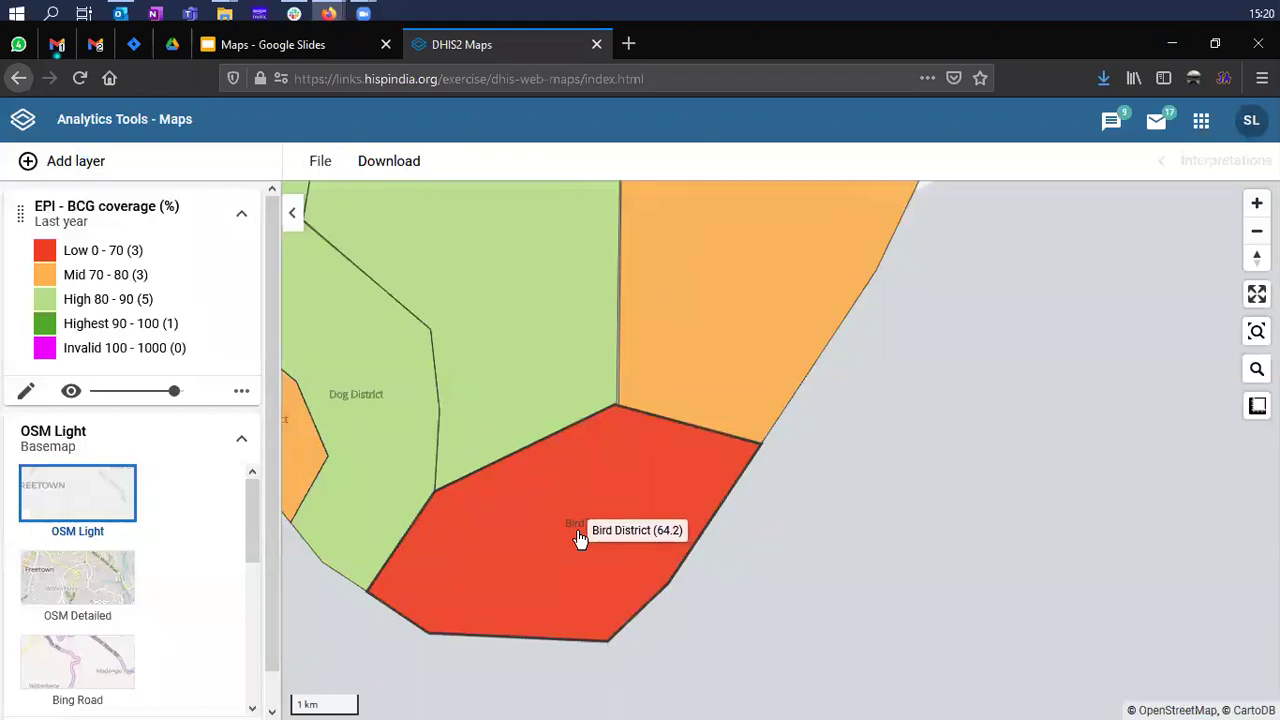
{"action": "right_click", "coordinate": [580, 538]}
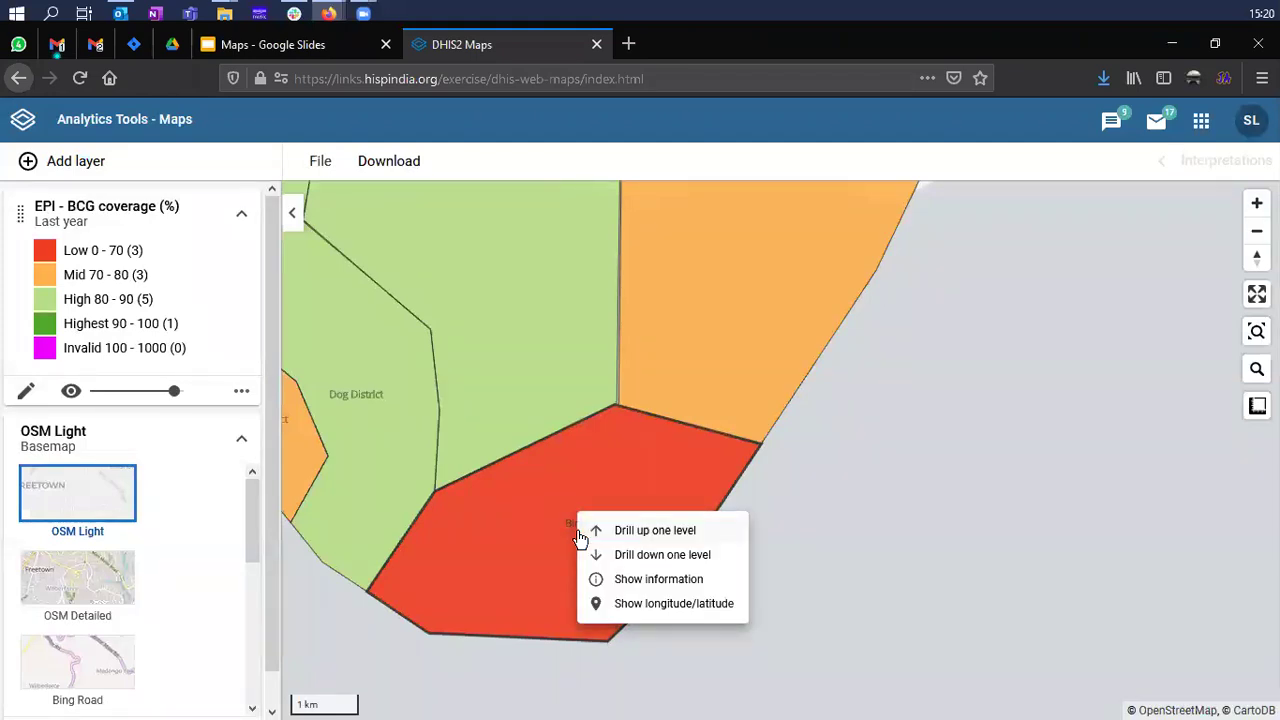
{"action": "left_click", "coordinate": [663, 556]}
{"action": "mouse_move", "coordinate": [668, 448]}
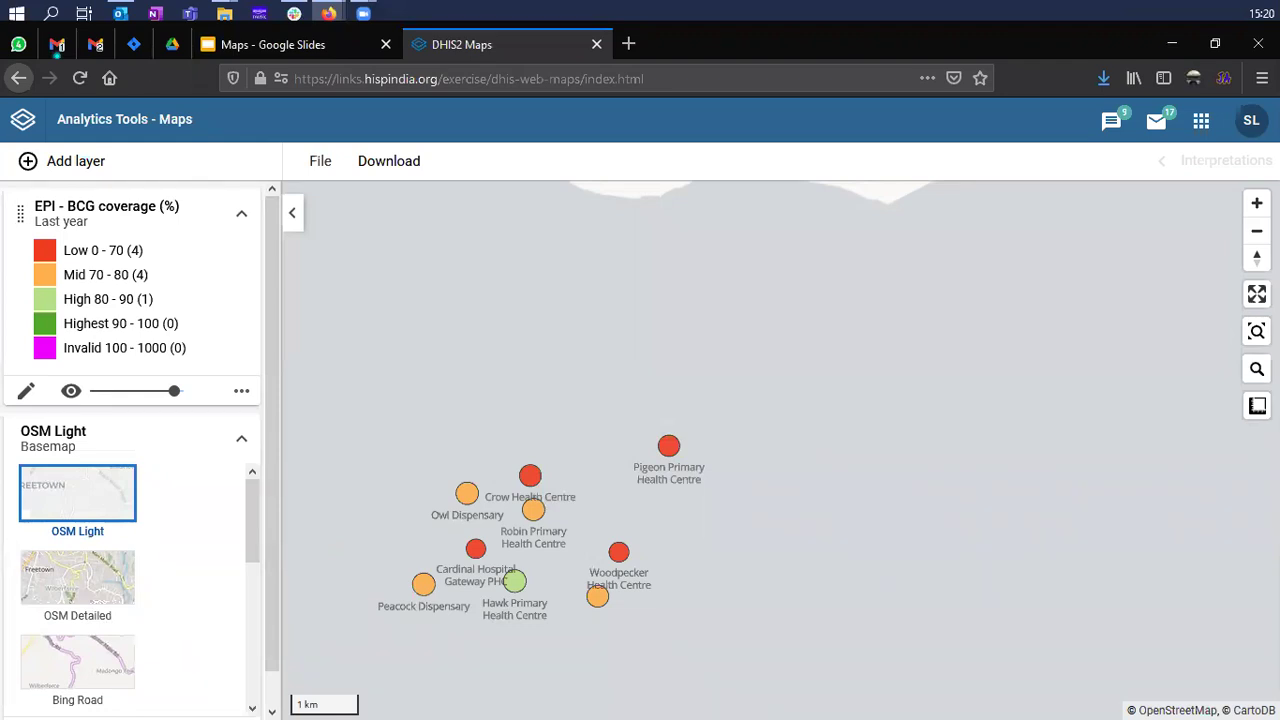
{"action": "mouse_move", "coordinate": [532, 483]}
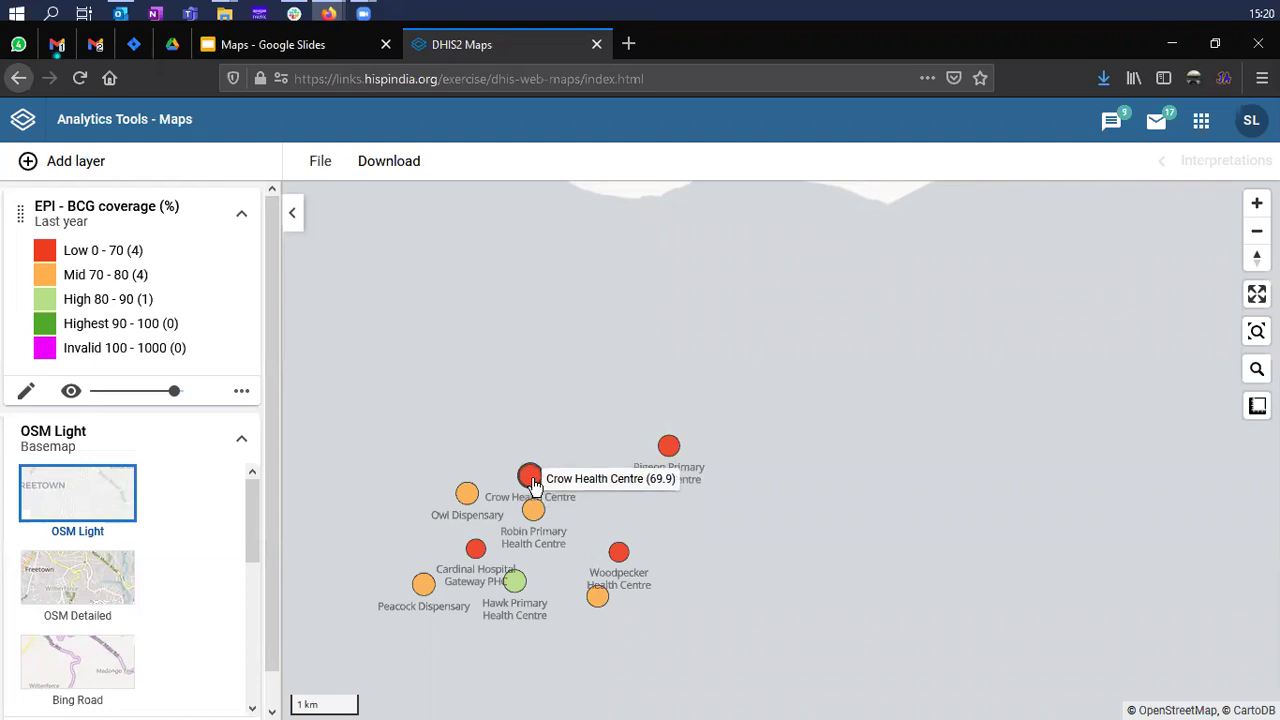